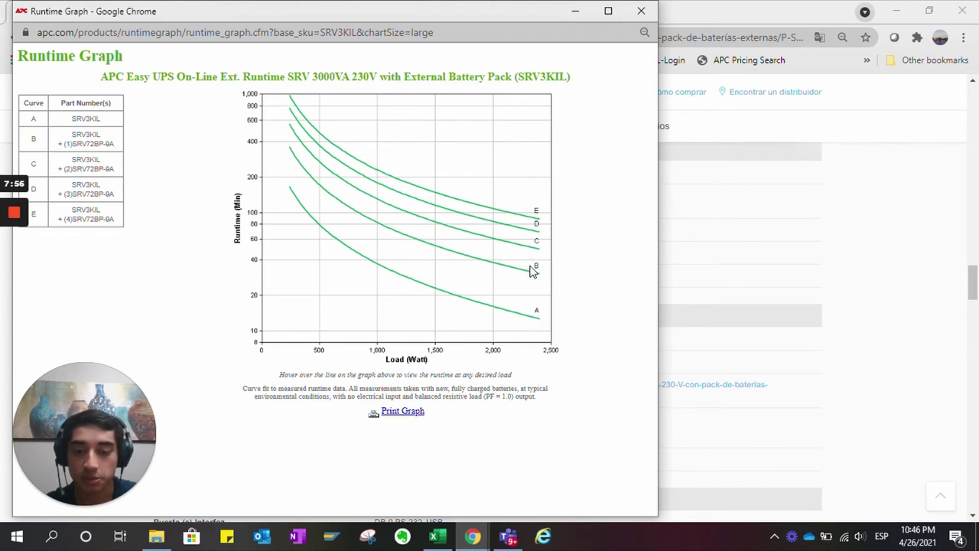
Examine the SRV3KIL runtimes at 2400 W for the unit alone and with external battery packs, including the two-pack part numbers
mouse_move(541, 325)
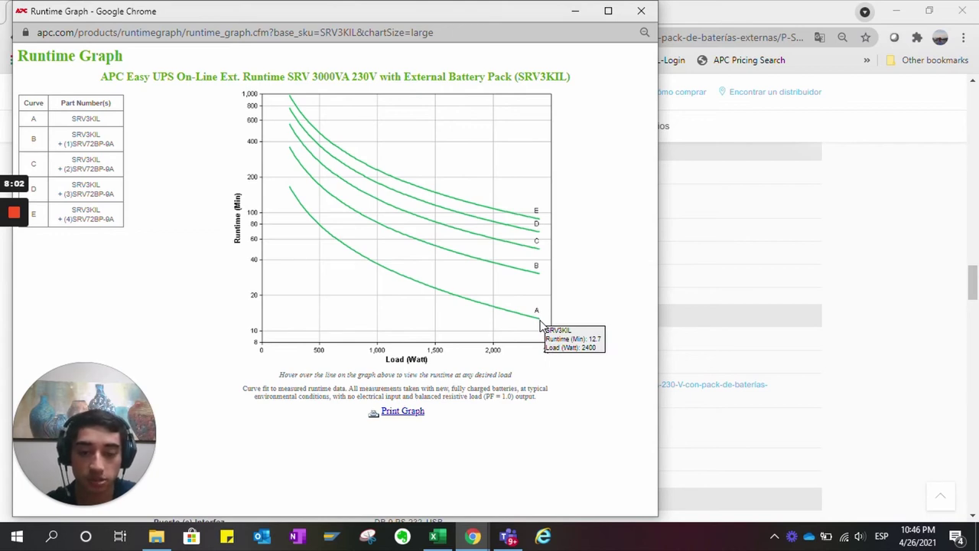
mouse_move(541, 279)
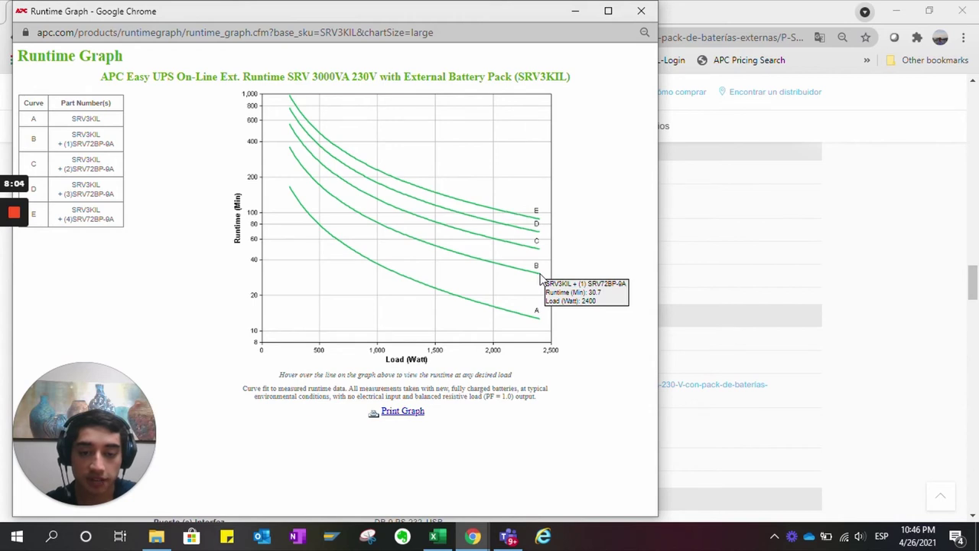
mouse_move(541, 252)
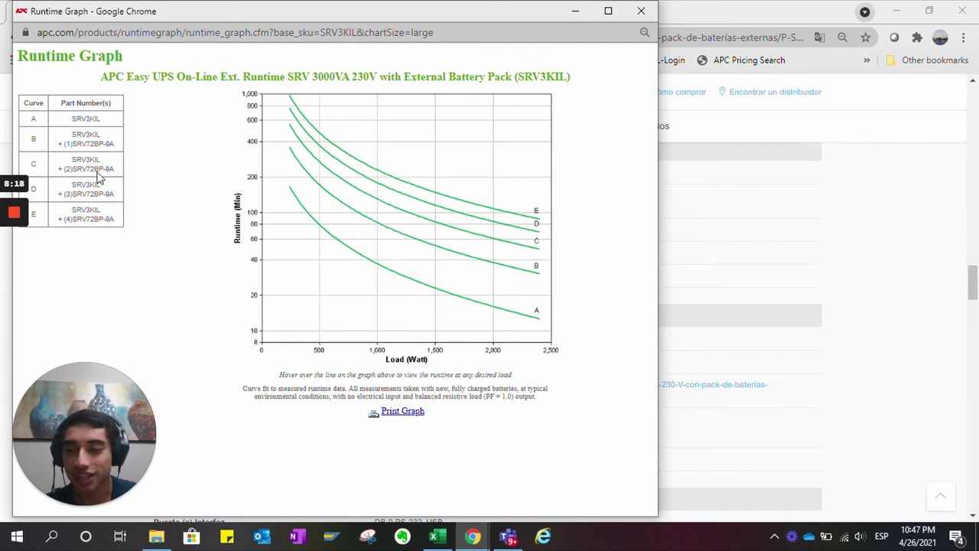
left_click_drag(71, 159, 121, 172)
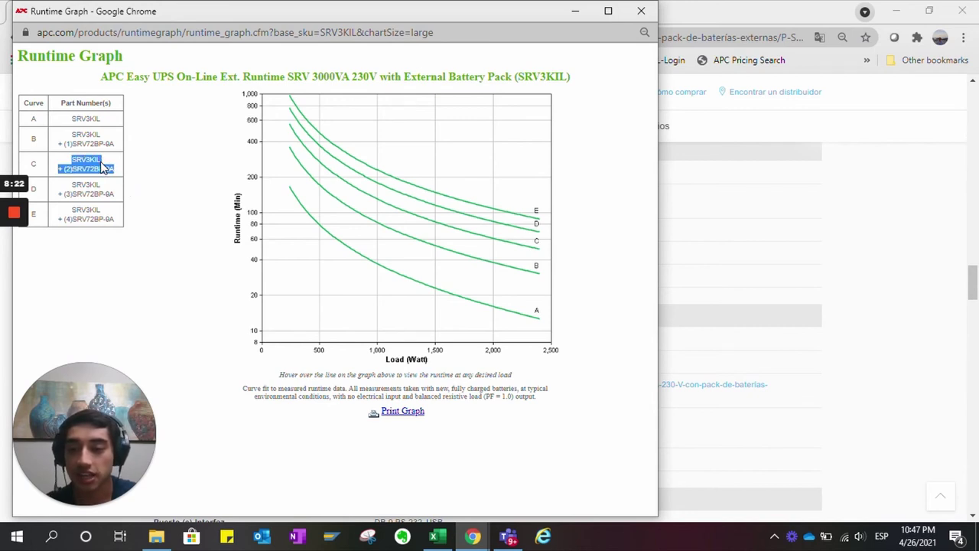
left_click(103, 166)
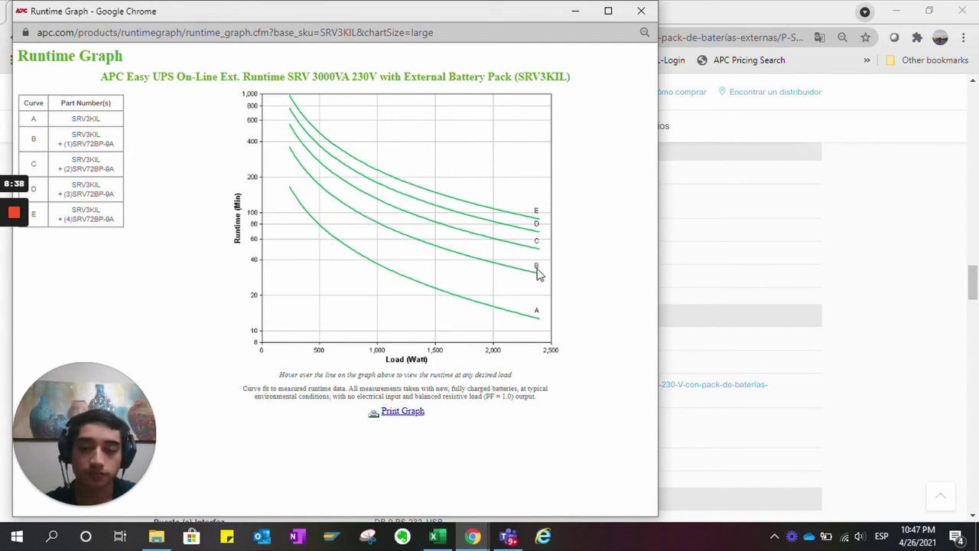
Close the runtime graph window and return to the product overview section of the SRV3KIL page
left_click(641, 11)
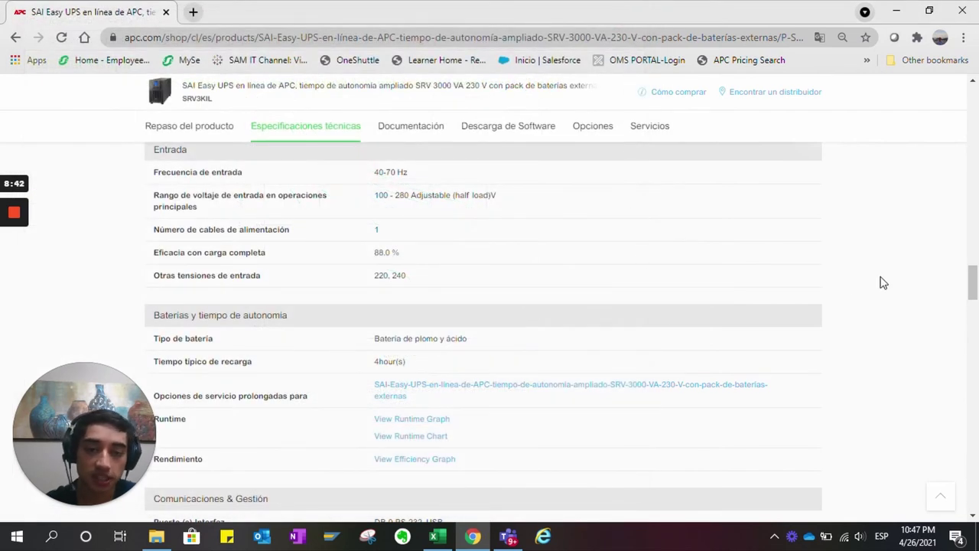
scroll(837, 256, "up", 2)
scroll(837, 256, "up", 15)
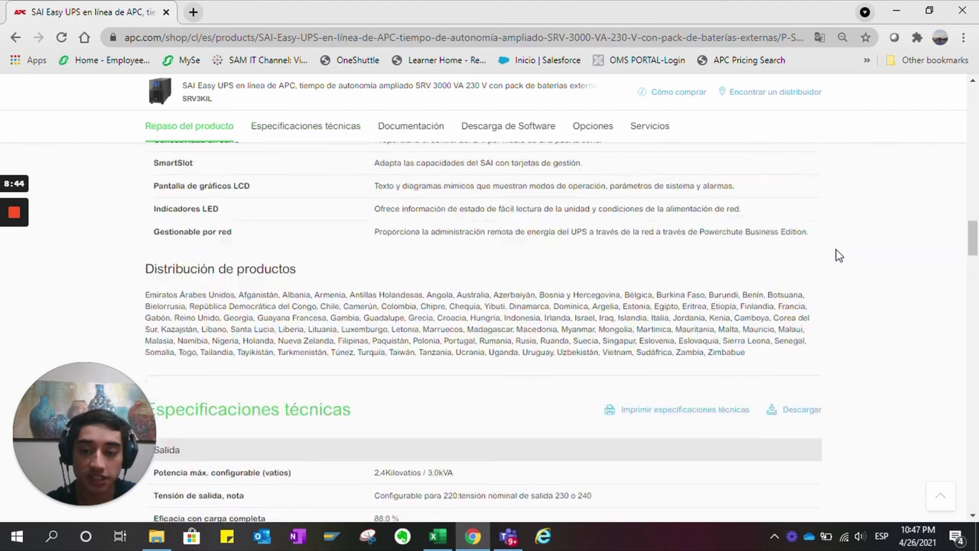
Switch to the Guia Seleccion UPS 1PH workbook in Excel and examine the power and maximum load columns
key("alt+Tab")
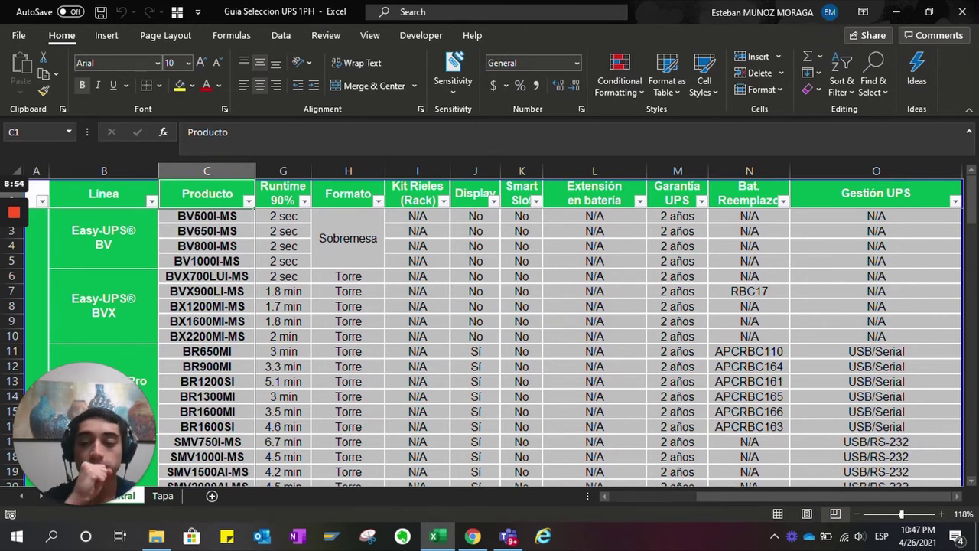
key("Right")
key("Right")
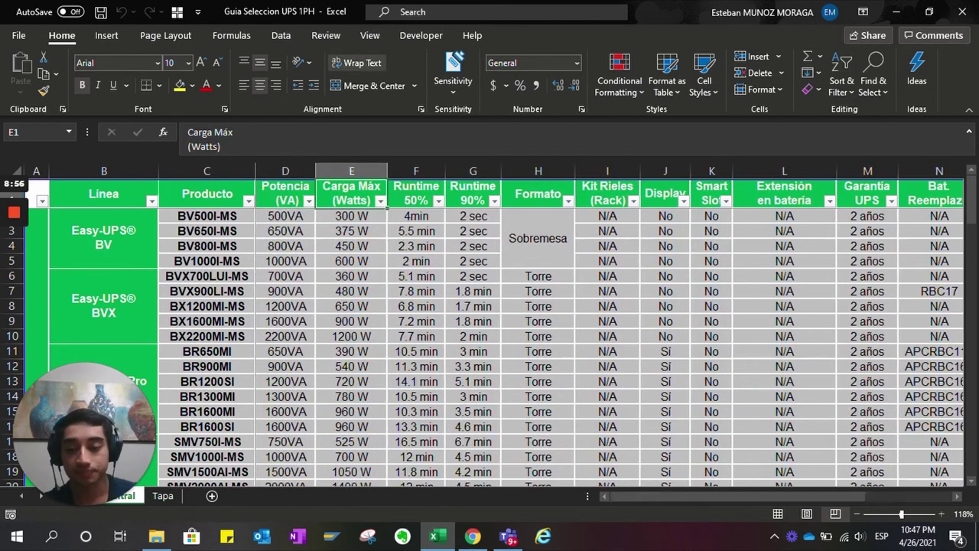
key("Left")
key("Down")
key("Down")
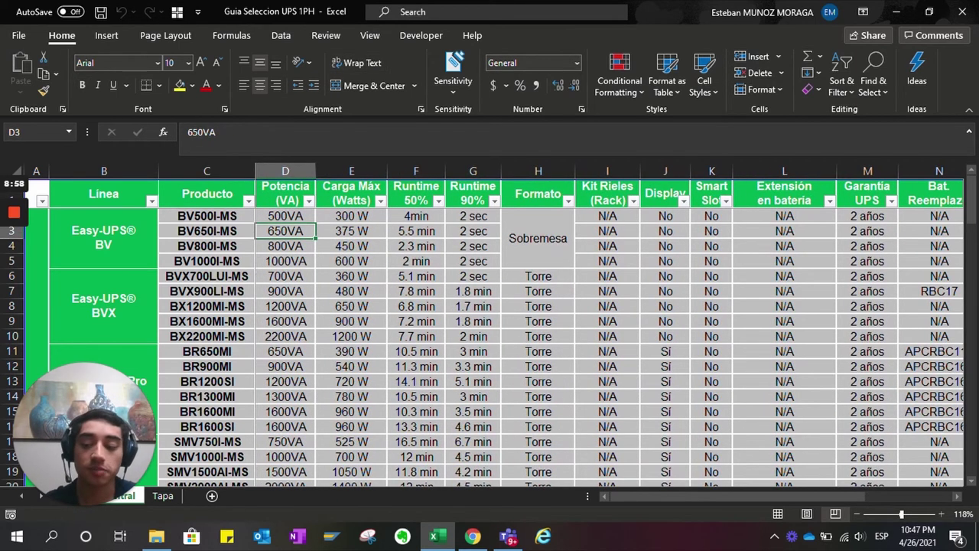
scroll(505, 344, "up", 1)
scroll(495, 348, "down", 1)
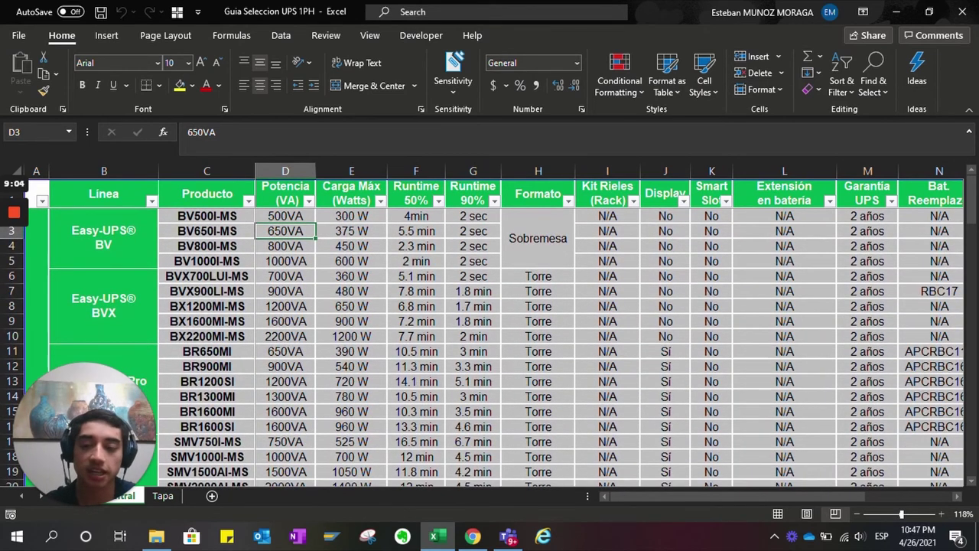
scroll(496, 348, "down", 1)
scroll(495, 348, "up", 1)
Review the UPS product lines from Easy-UPS BV and BVX through Back-UPS Pro, SMV, SMC and SMT to Easy-UPS SRV
left_click(103, 238)
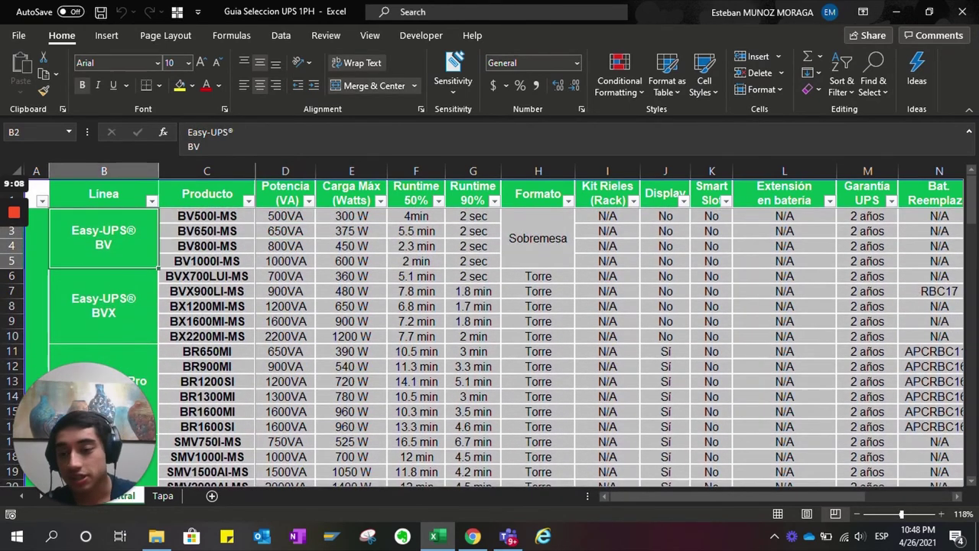
left_click(103, 305)
scroll(496, 348, "down", 2)
scroll(496, 348, "up", 1)
right_click(135, 297)
left_click(102, 299)
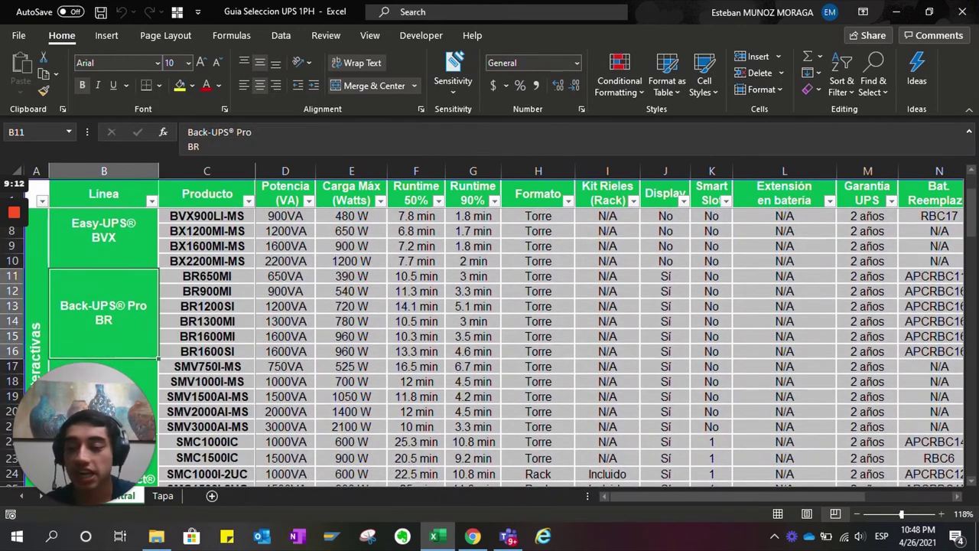
scroll(495, 348, "down", 3)
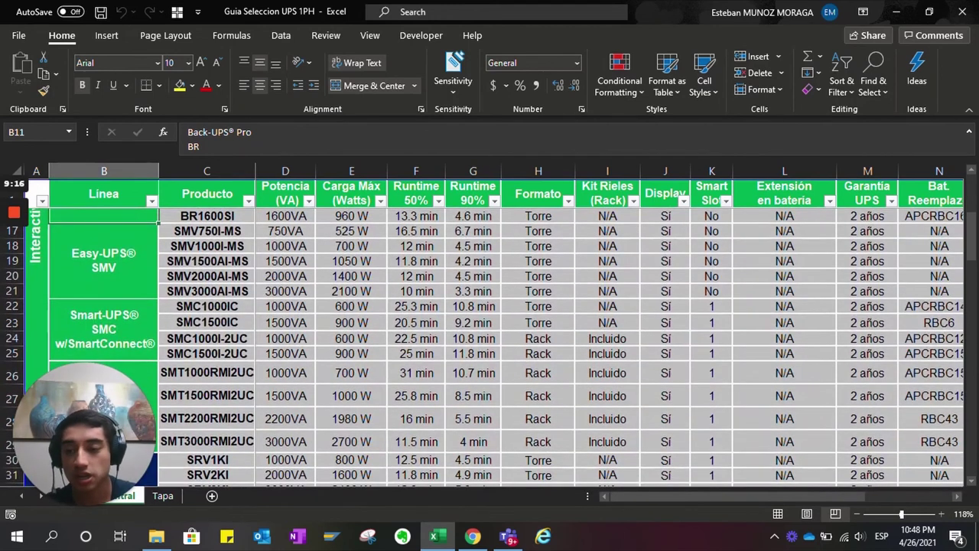
scroll(496, 348, "down", 1)
left_click_drag(103, 252, 439, 280)
left_click(207, 308)
scroll(206, 307, "down", 4)
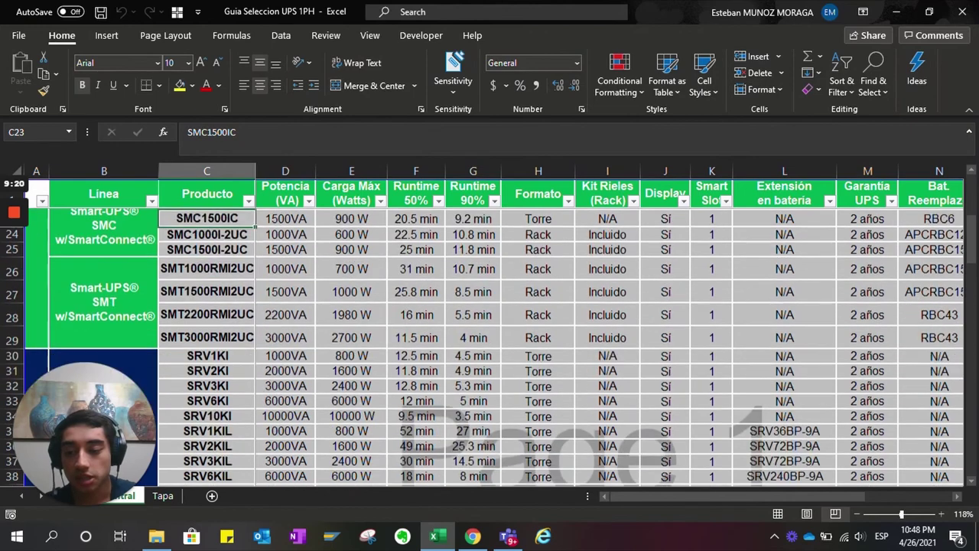
scroll(496, 348, "down", 3)
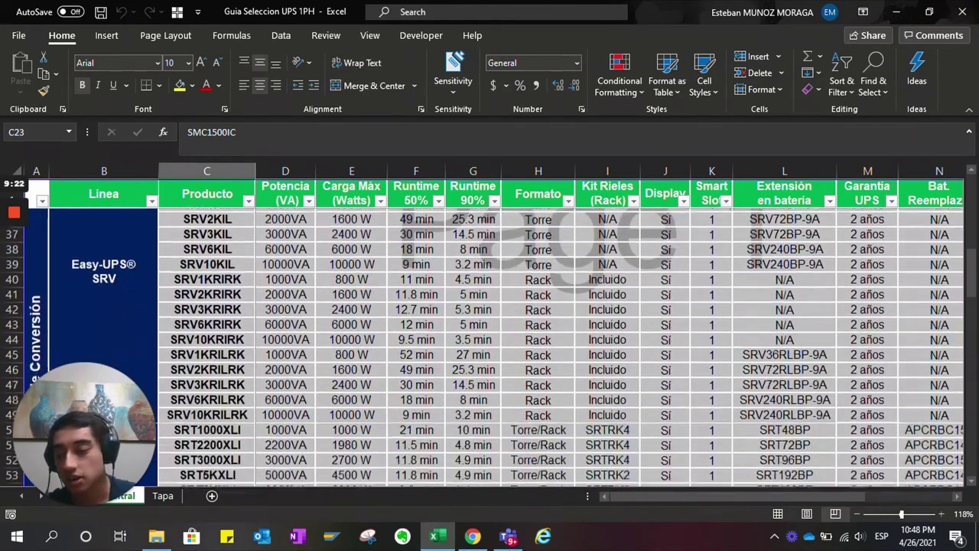
Examine the SRV2KI row's power, maximum load, 50% and 90% runtimes, and format in the Easy-UPS SRV line
scroll(495, 348, "up", 3)
left_click(103, 306)
left_click_drag(207, 237, 352, 268)
left_click(285, 254)
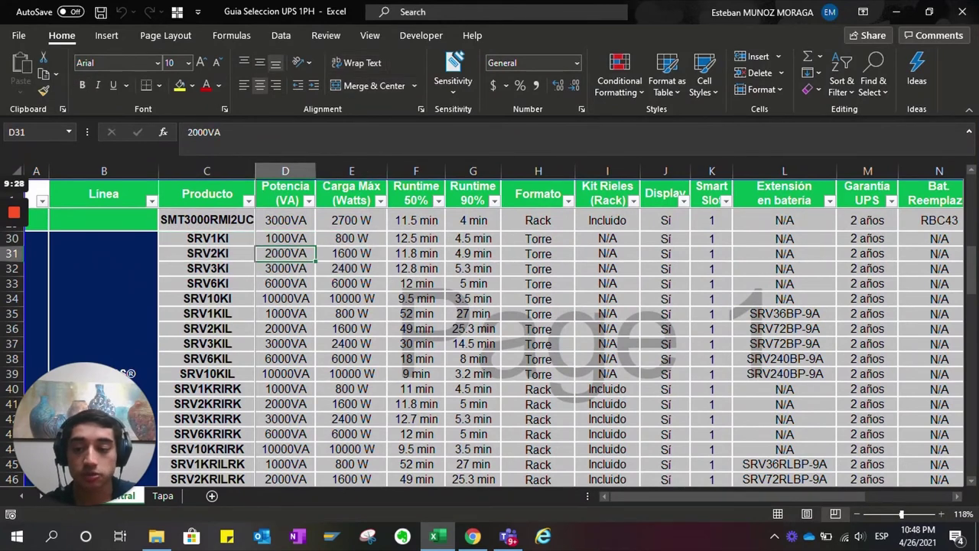
left_click(352, 253)
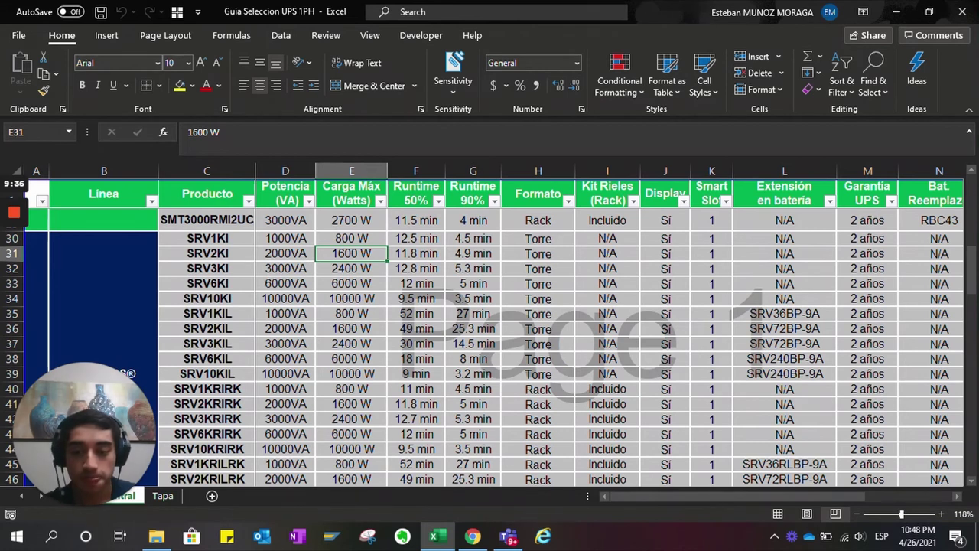
left_click(416, 253)
left_click_drag(416, 253, 472, 253)
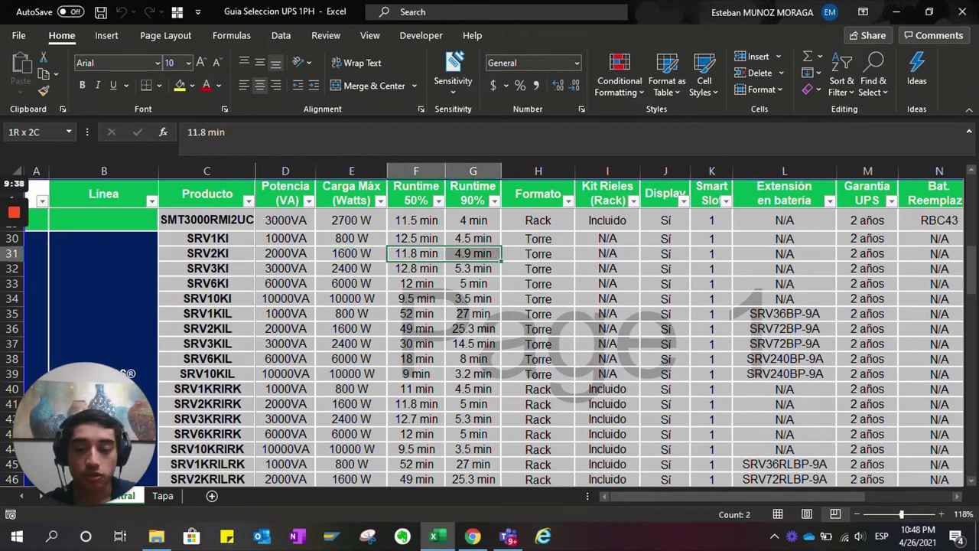
left_click(416, 253)
left_click(472, 254)
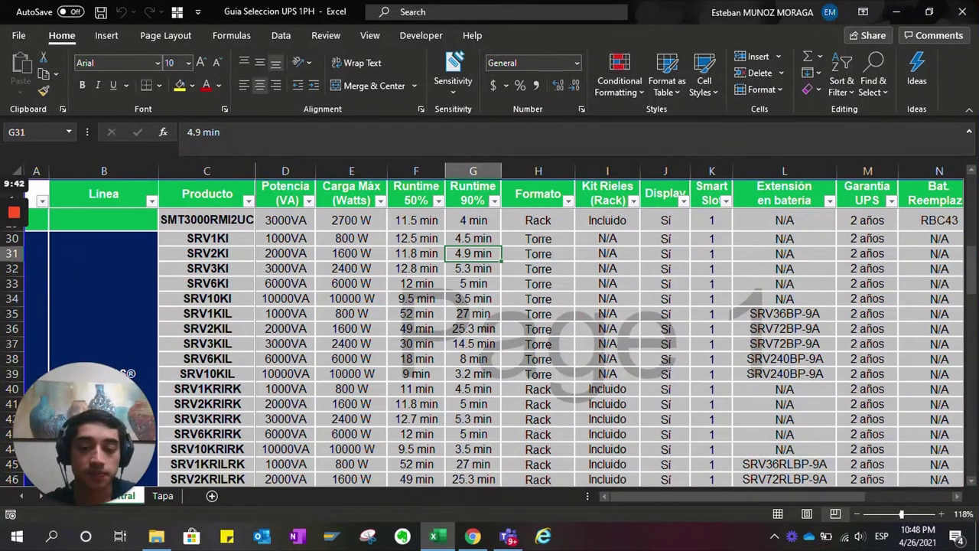
left_click(539, 254)
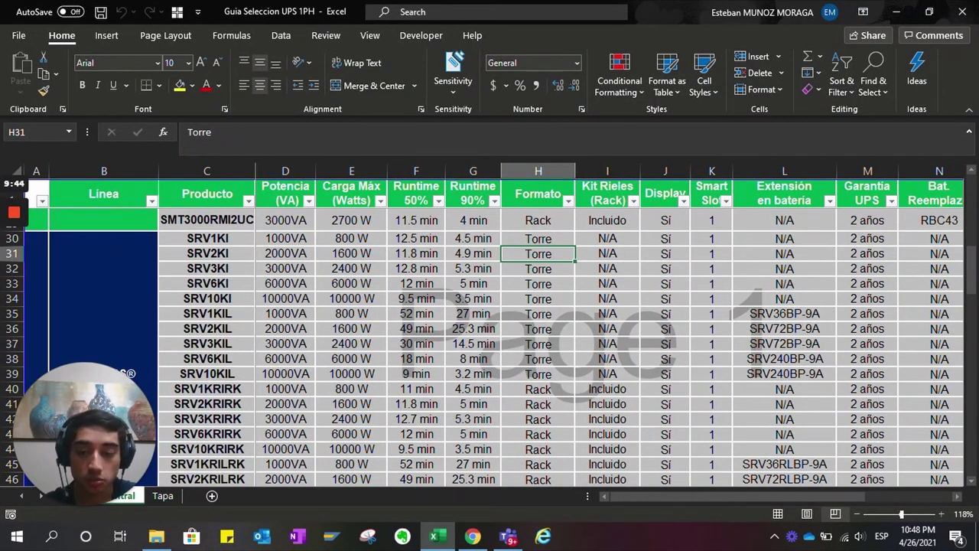
Highlight the tower models SRV1KI through SRV10KIL and check their rack rail kit, display and Smart Slot columns
left_click_drag(206, 238, 538, 376)
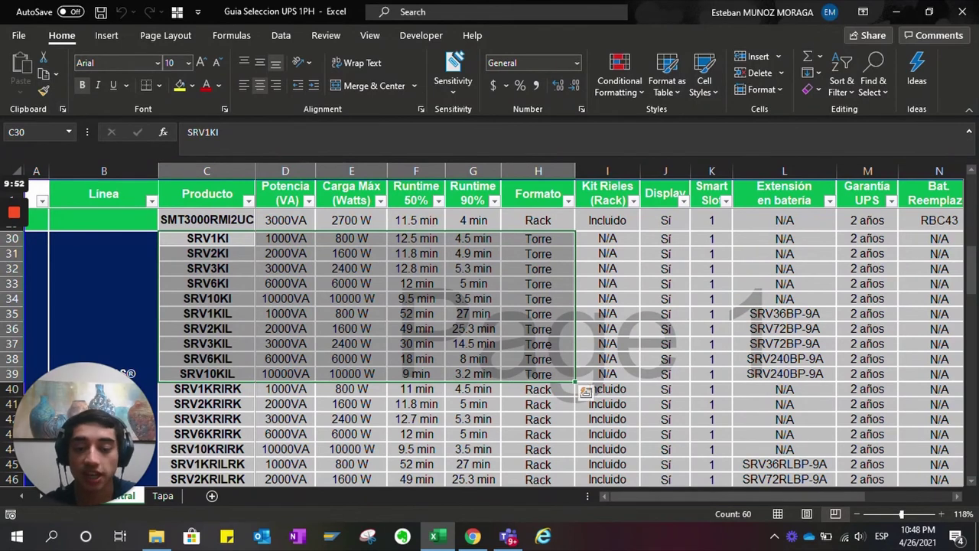
left_click(607, 299)
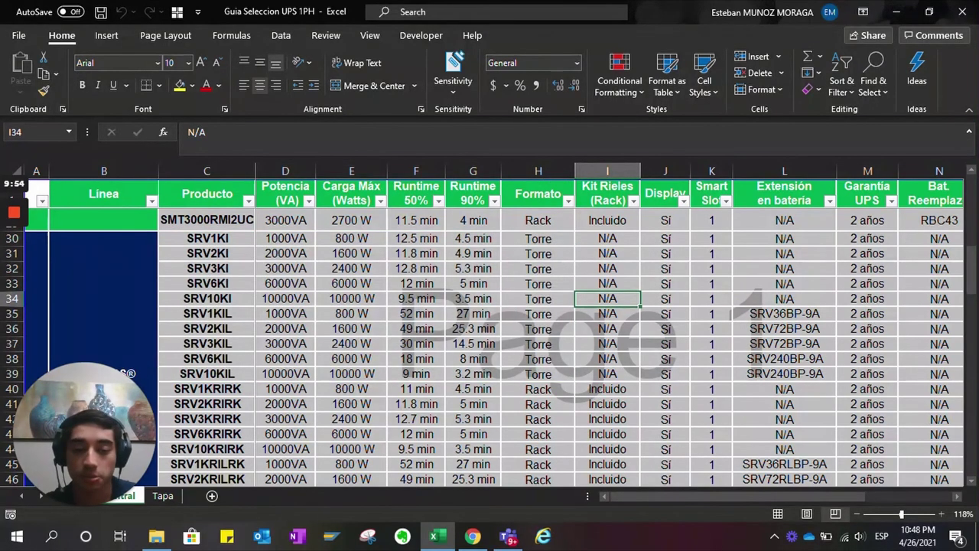
scroll(505, 324, "right", 1)
key("Right")
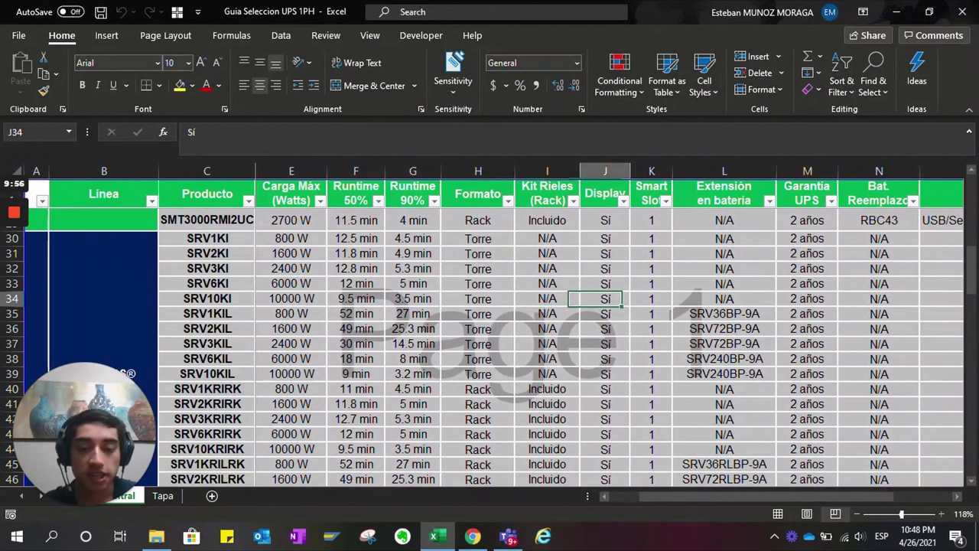
scroll(610, 324, "right", 1)
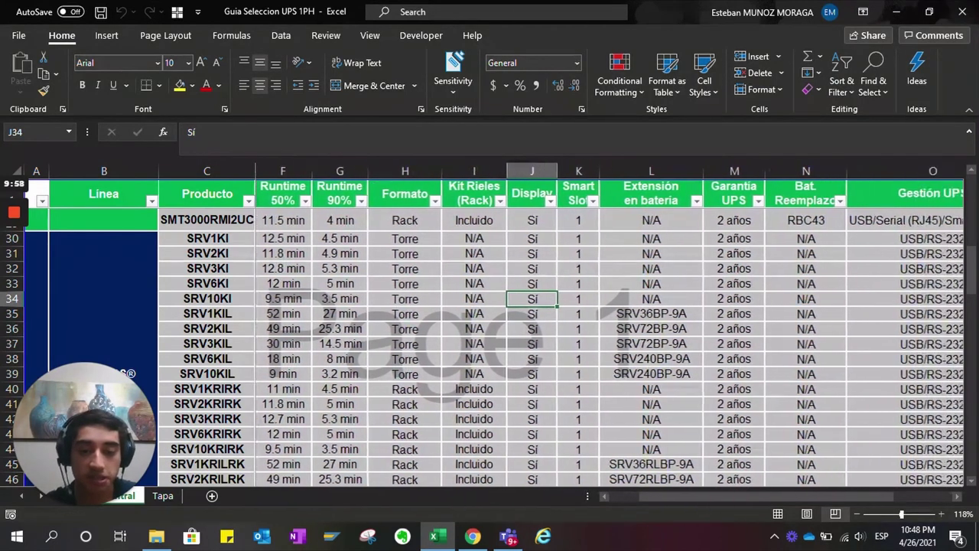
key("Right")
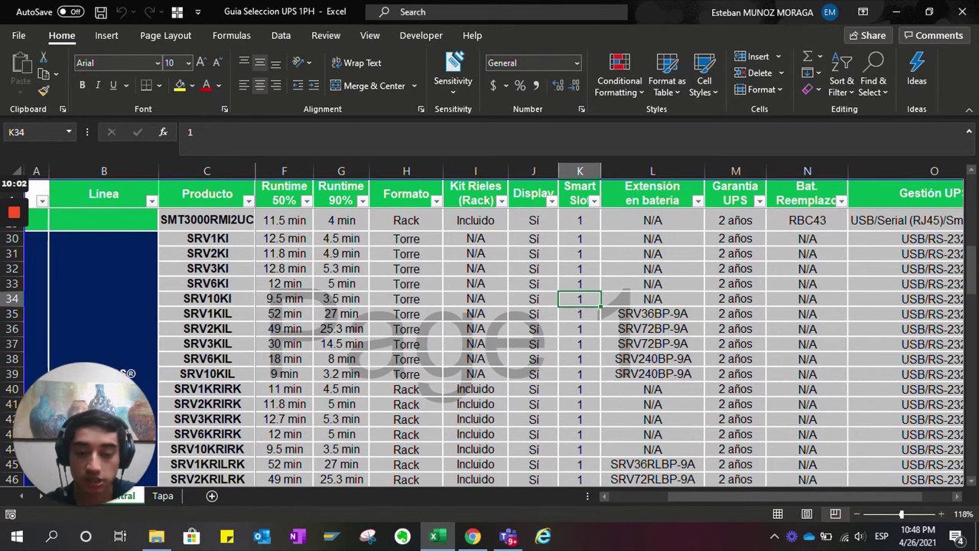
scroll(610, 324, "right", 1)
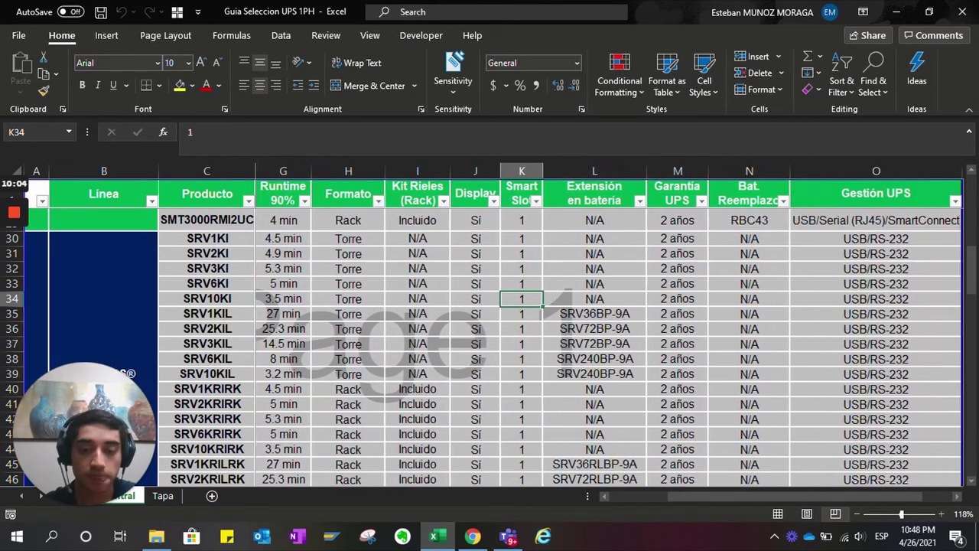
key("Right")
key("Left")
key("Left")
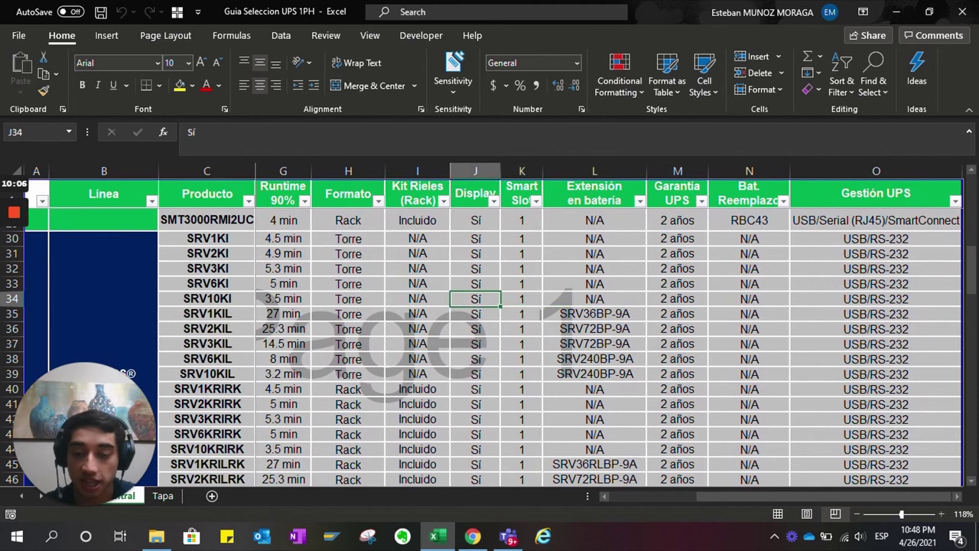
Select the battery extension entries for SRV1KIL through SRV10KIL, cells L35 to L39
key("Right")
key("Up")
key("Right")
key("Left")
key("Left")
key("Left")
key("Left")
key("Left")
key("Left")
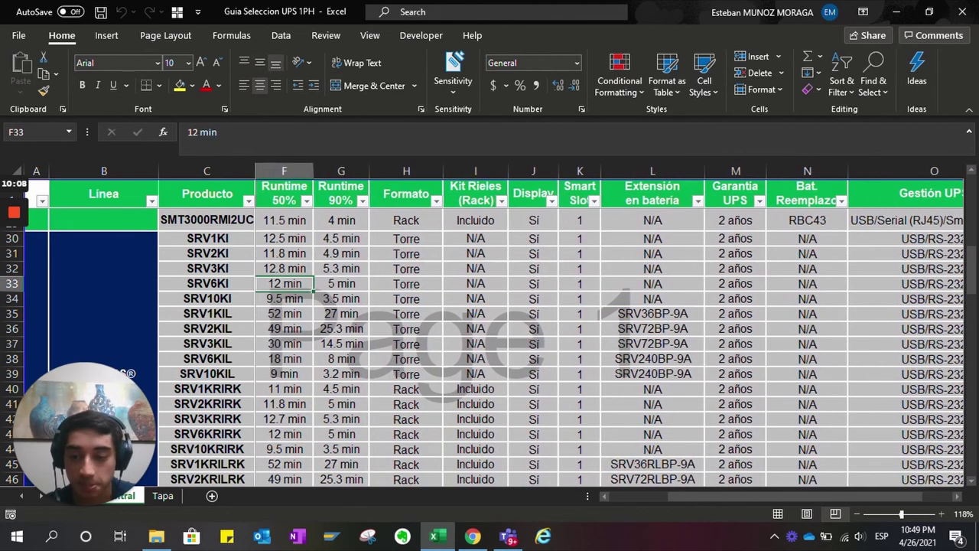
key("Down")
key("Down")
key("Right")
key("Right")
key("Right")
key("Right")
key("Right")
key("Right")
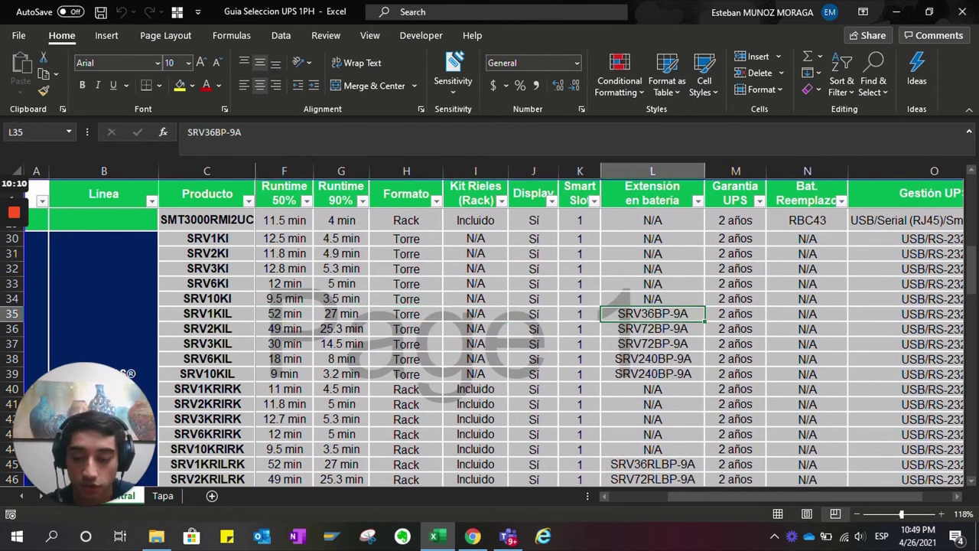
key("shift+Down")
key("shift+Down")
key("shift+Down")
key("shift+Down")
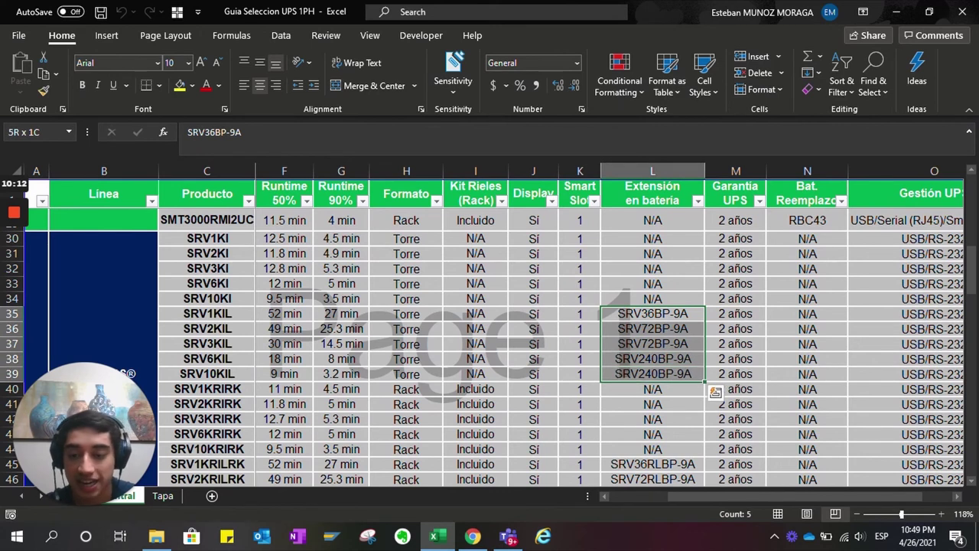
Check the UPS warranty and replacement battery columns for the SRV1KIL to SRV3KIL models
scroll(535, 324, "right", 2)
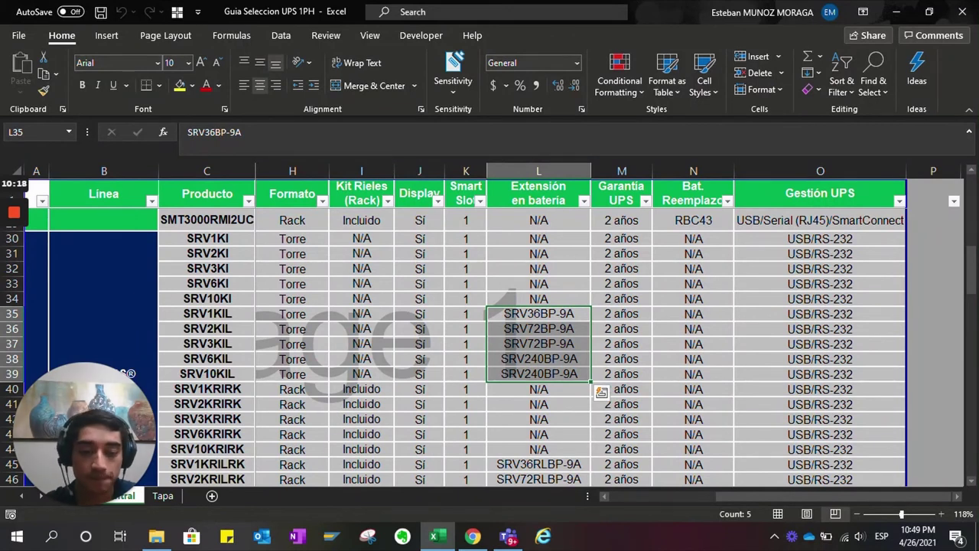
key("Right")
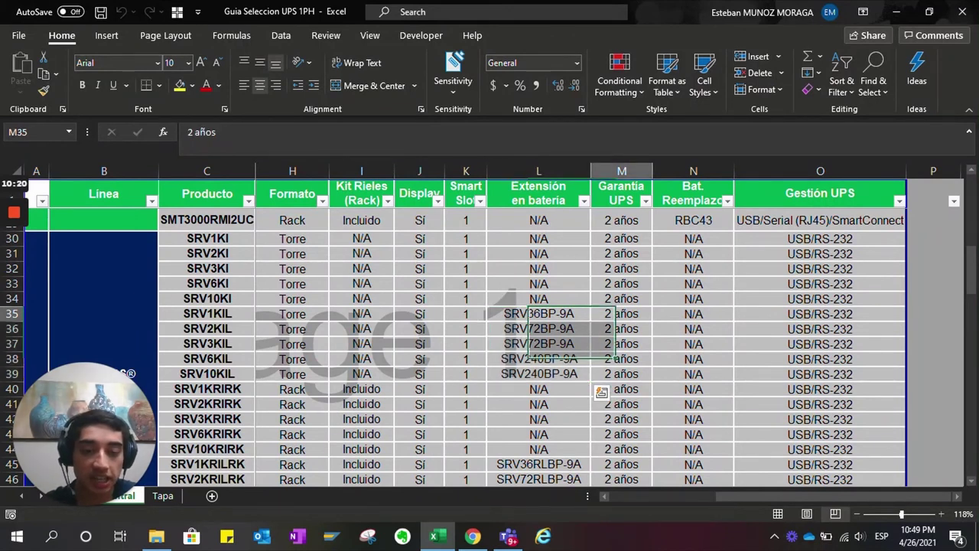
key("Right")
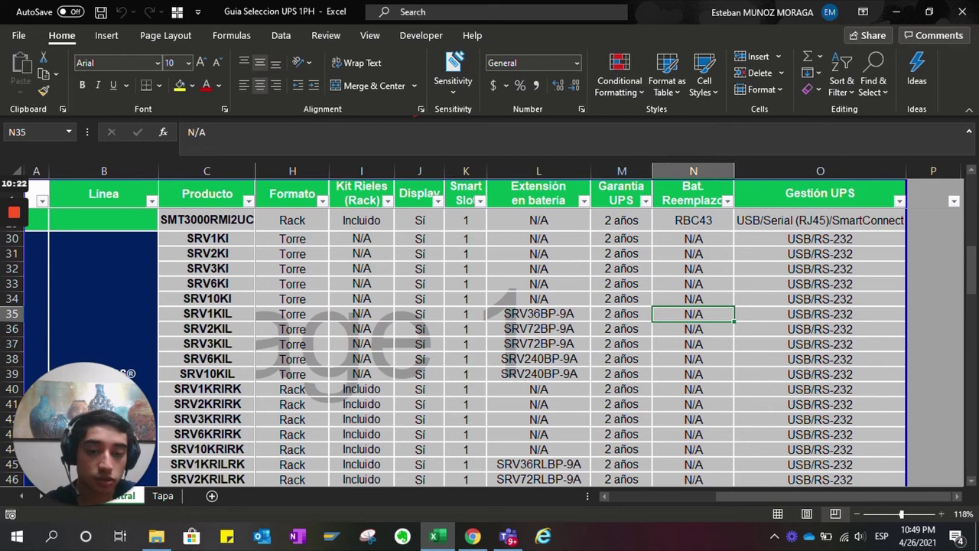
key("Down")
key("Down")
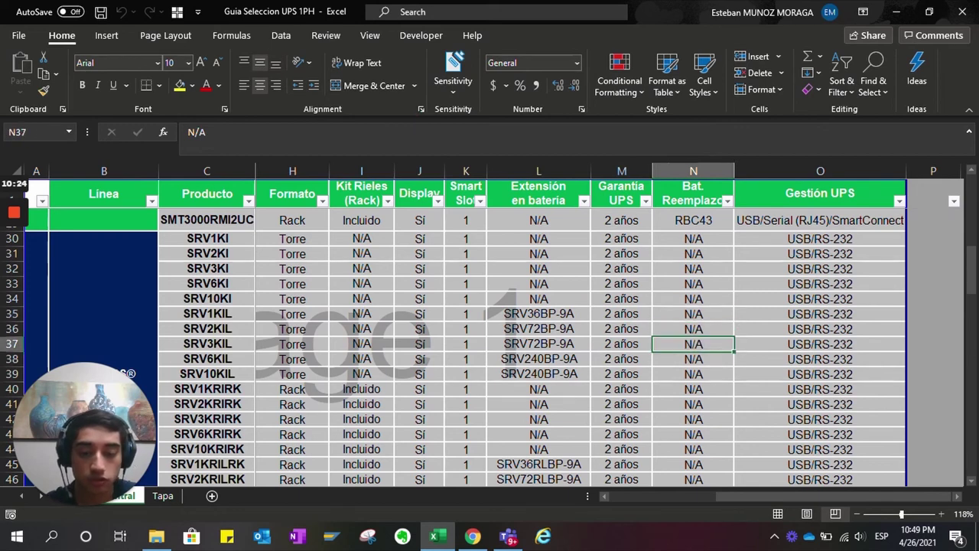
Check the Easy-UPS SRV rack models, selecting the format entries for SRV2KRIRK through SRV10KRIRK, cells H41 to H44
scroll(458, 344, "down", 2)
scroll(459, 345, "up", 2)
scroll(459, 344, "down", 1)
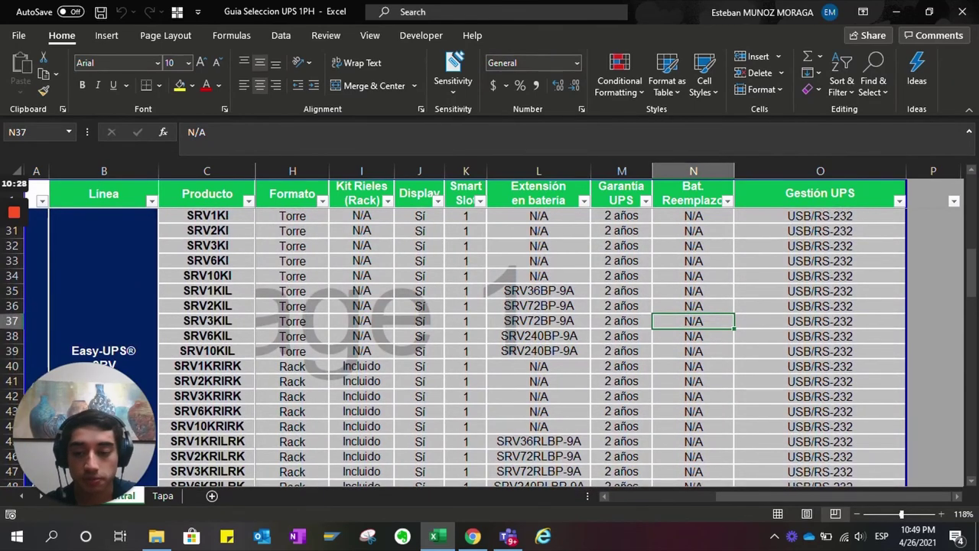
scroll(459, 344, "down", 4)
scroll(459, 344, "up", 1)
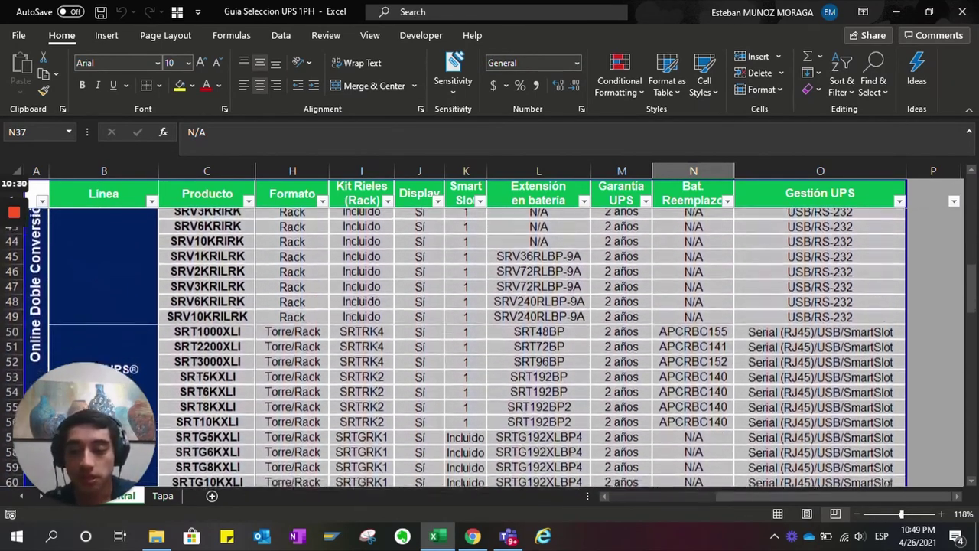
left_click_drag(207, 231, 352, 262)
left_click_drag(538, 245, 538, 292)
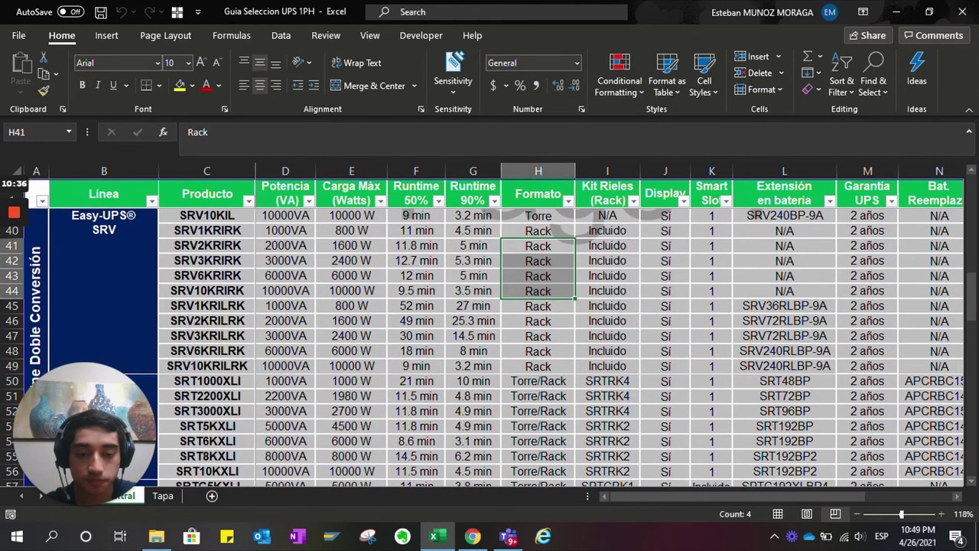
Highlight the battery extension entries for the SRV rack models SRV1KRILRK through SRV10KRILRK and select the SRV3KRILRK product cell
scroll(536, 344, "down", 2)
left_click_drag(785, 230, 786, 290)
left_click(208, 261)
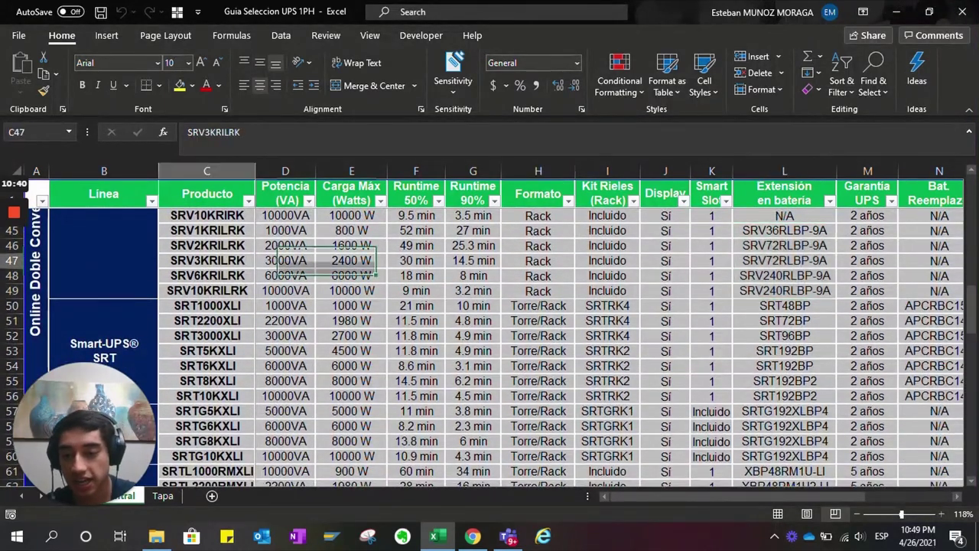
Review the Smart-UPS SRT line and select the battery extension entries for SRT1000XLI to SRT3000XLI, cells L50 to L52
scroll(535, 344, "down", 2)
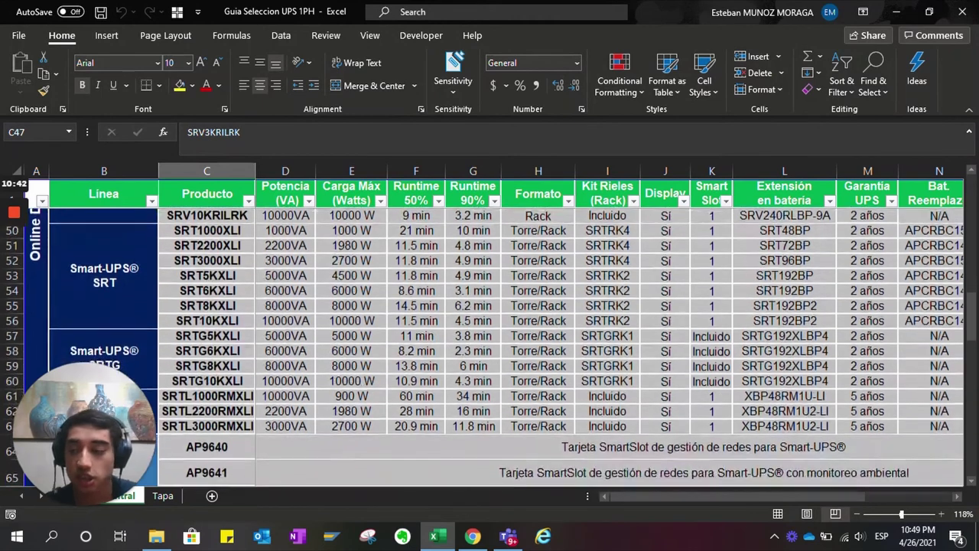
scroll(535, 344, "up", 1)
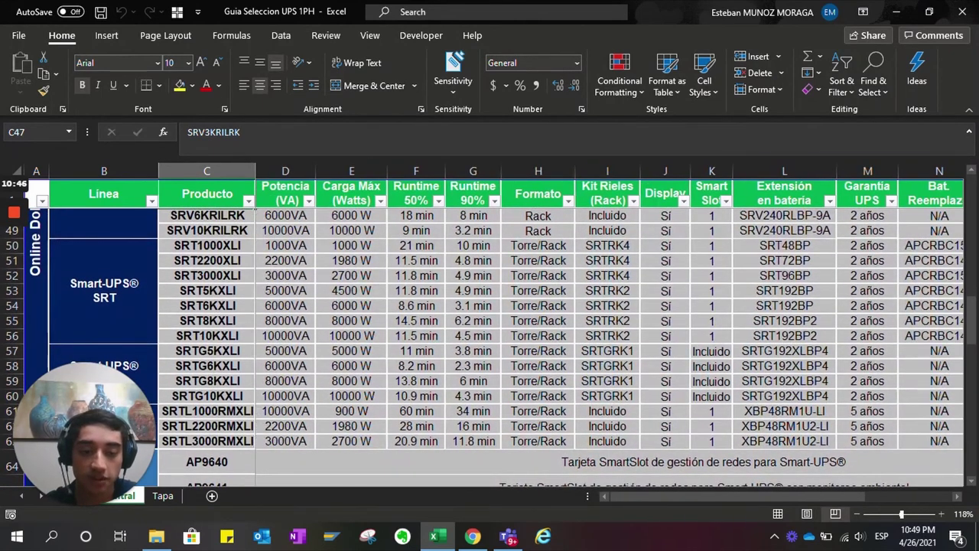
scroll(535, 344, "right", 1)
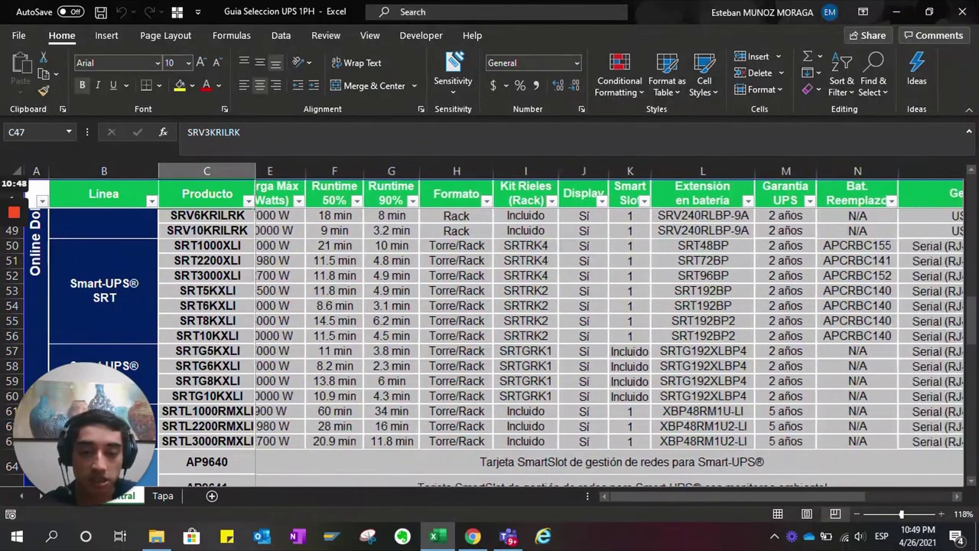
left_click_drag(724, 246, 724, 275)
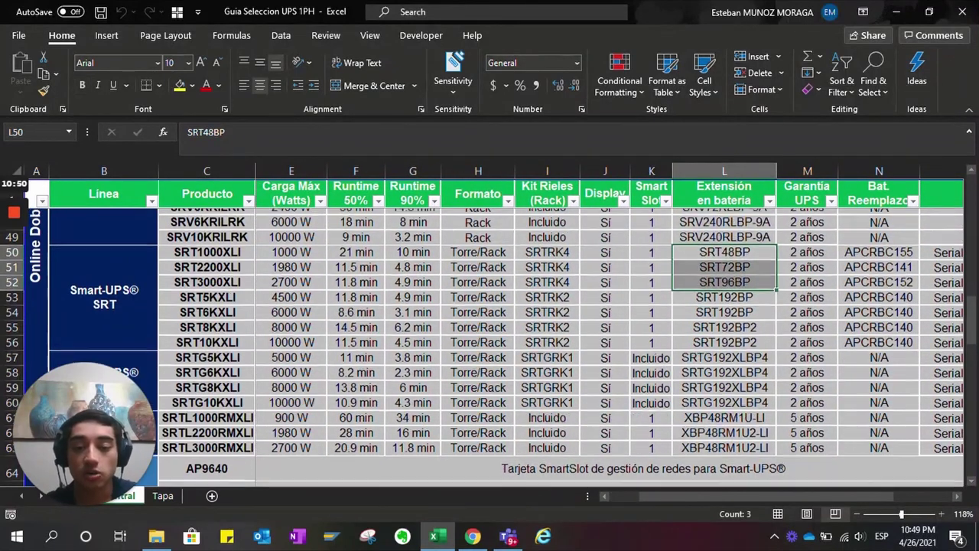
Return to the Easy-UPS SRV rack models and check the SRV6KRIRK rail kit entry and the SRV1KRIRK product cell
scroll(724, 275, "up", 3)
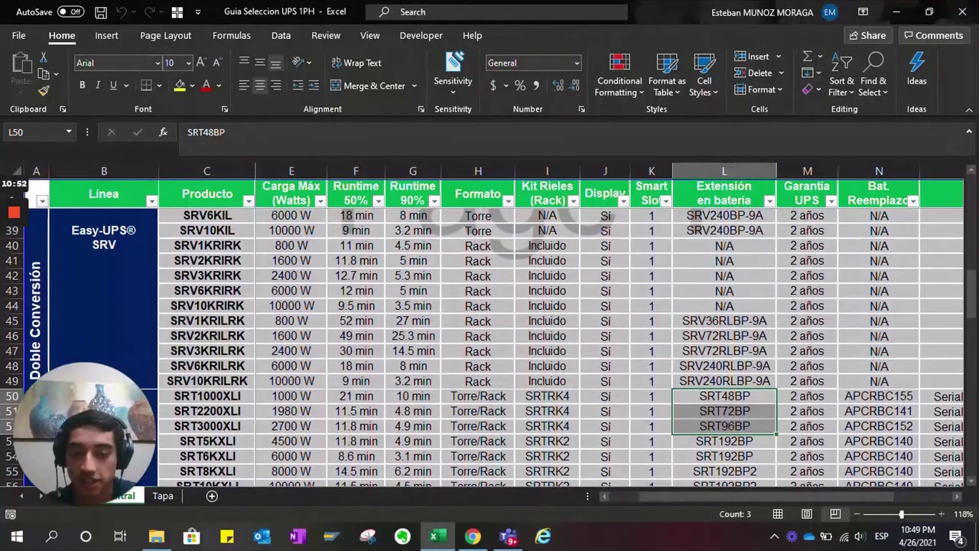
left_click(547, 290)
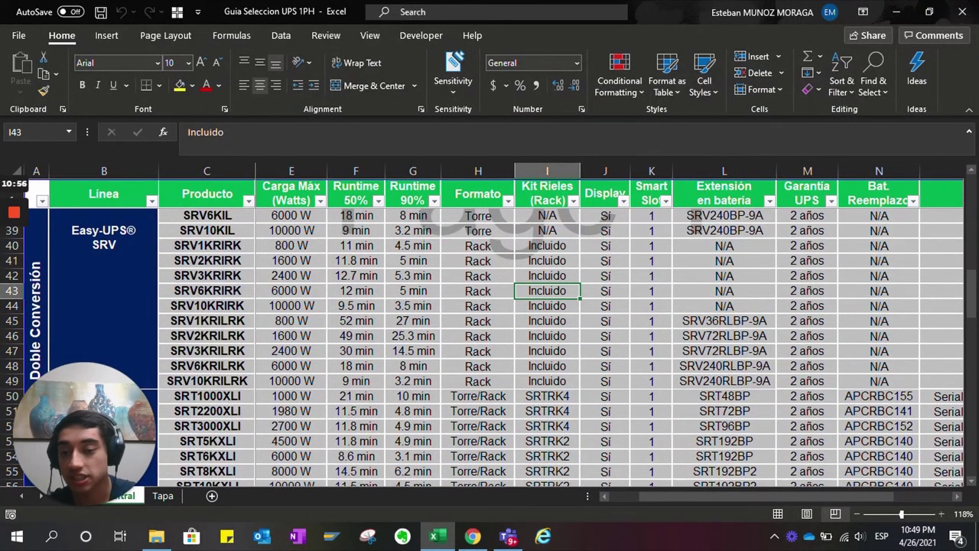
left_click(208, 246)
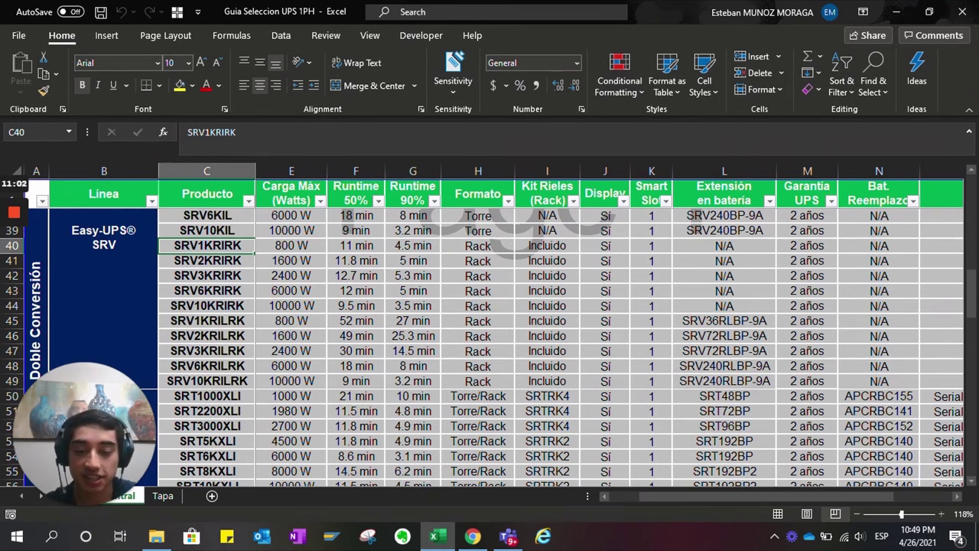
Examine the SRT3000XLI row's rack rail kit, battery extension, warranty, replacement battery and UPS management entries
scroll(505, 348, "down", 3)
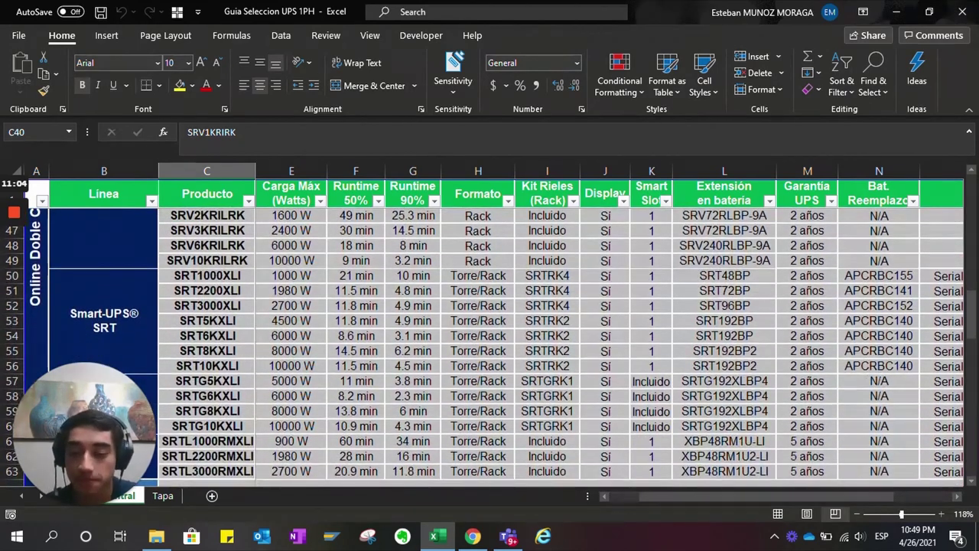
left_click(208, 306)
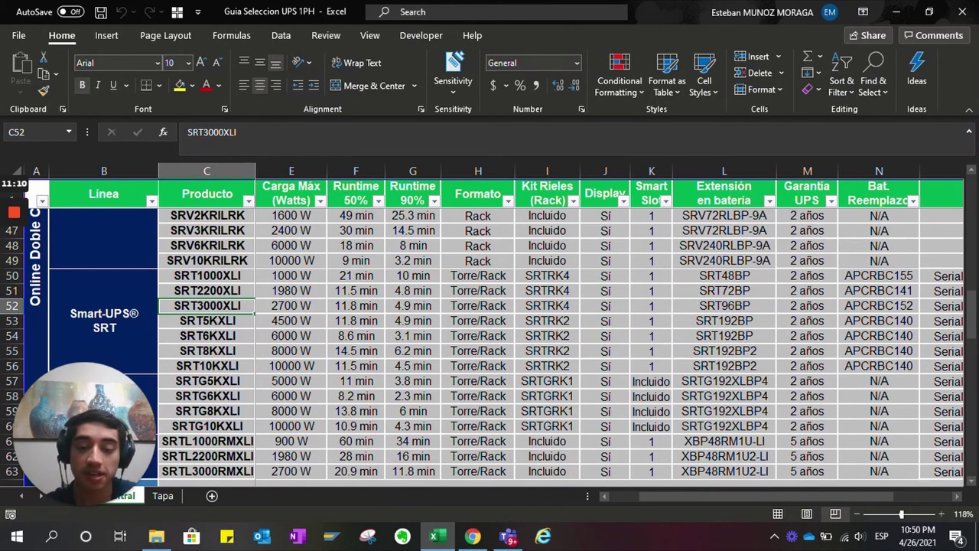
left_click(547, 306)
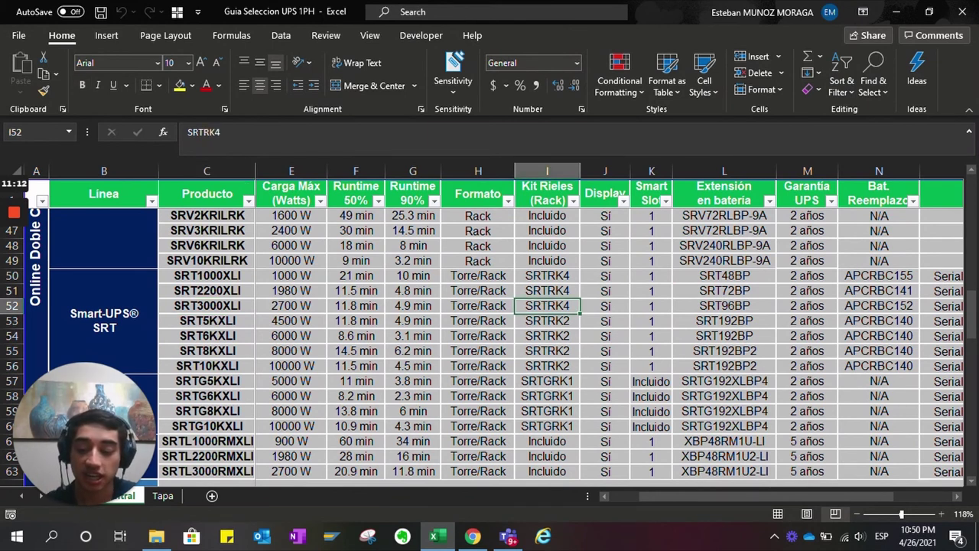
left_click(724, 306)
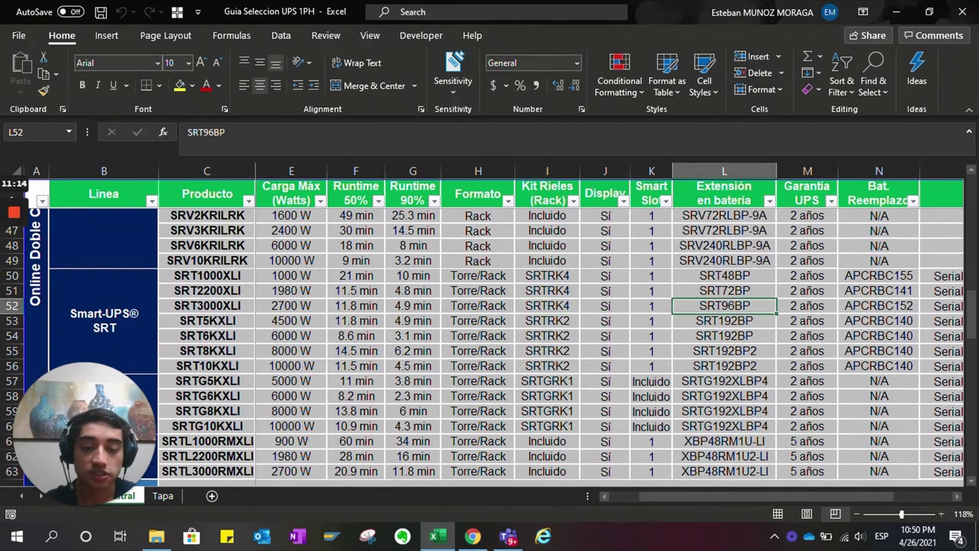
key("Right")
key("Right")
key("Right")
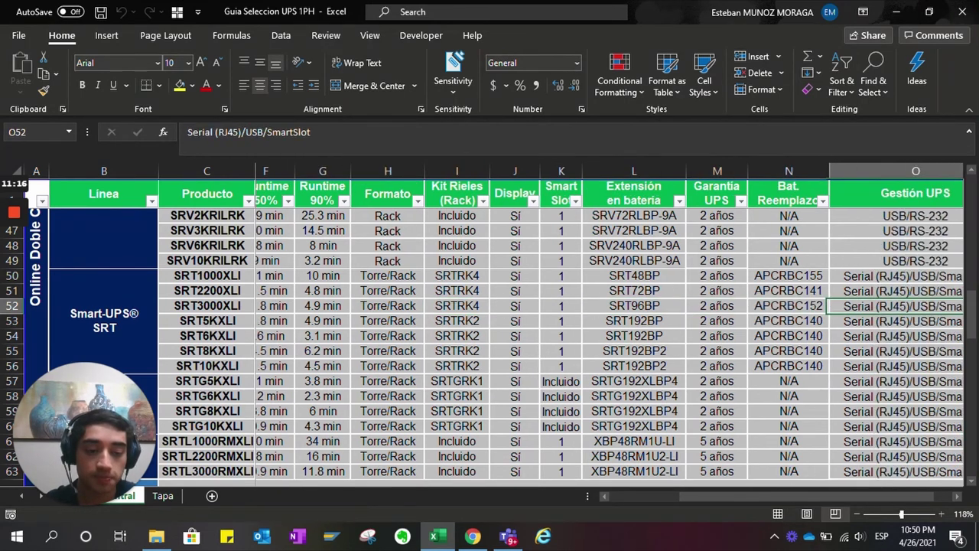
Select the replacement battery entries for the Smart-UPS SRT models, cells N50 to N56, and check the one for SRT5KXLI
key("Left")
key("Up")
key("Up")
key("shift+Down")
key("shift+Down")
key("shift+Down")
key("shift+Down")
key("shift+Down")
key("shift+Down")
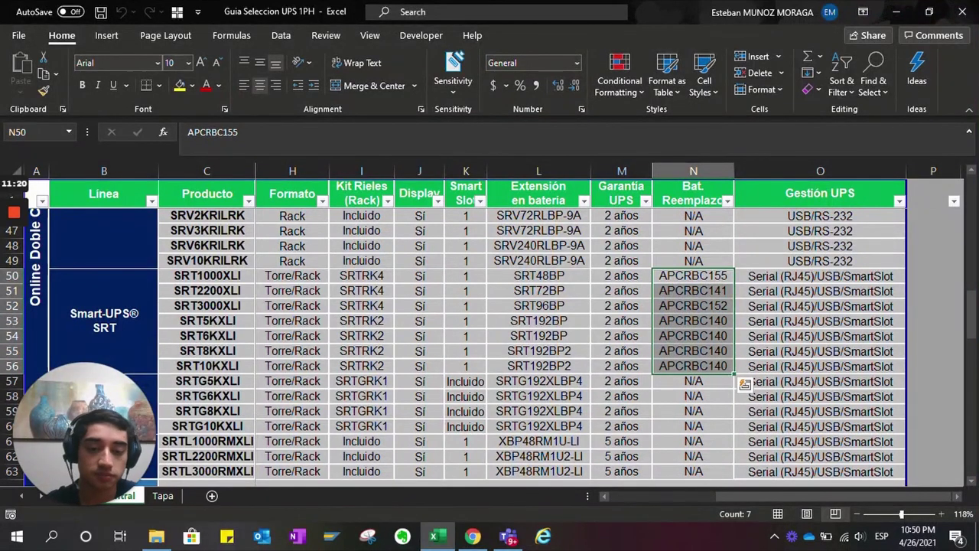
left_click(693, 321)
Highlight the Smart-UPS SRTL Lithium Ion models SRTL1000RMXLI to SRTL3000RMXLI from the product through the battery extension column, C61 to L63
scroll(693, 322, "down", 1)
scroll(475, 345, "down", 2)
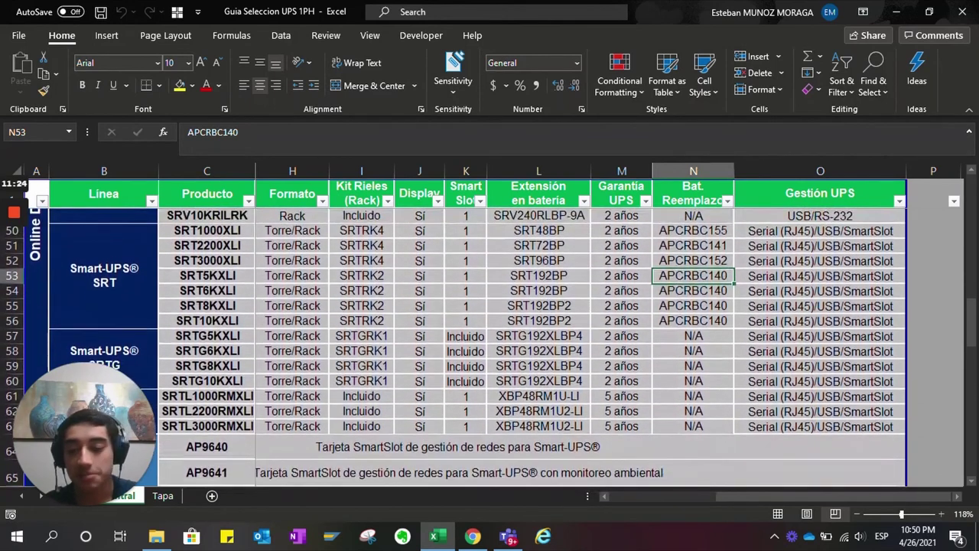
scroll(474, 345, "down", 1)
left_click(206, 351)
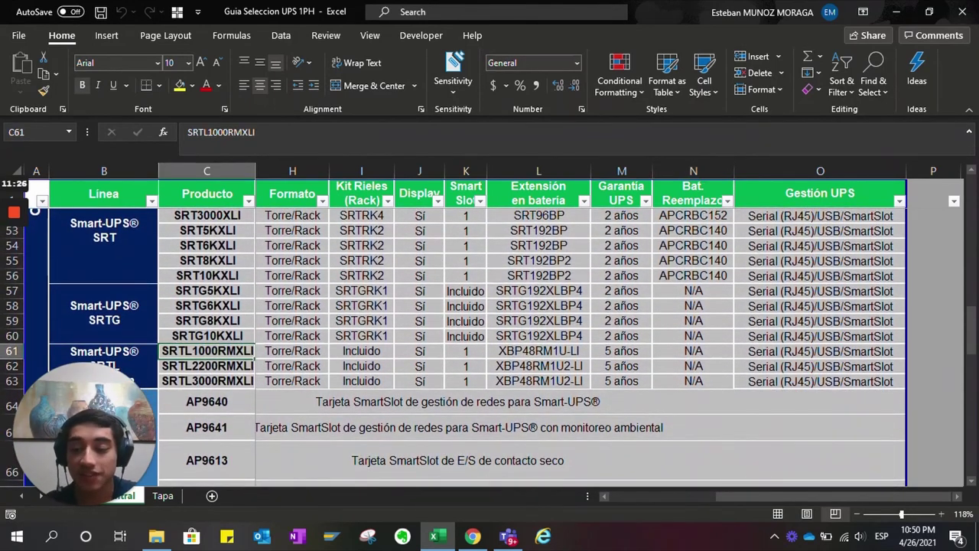
left_click_drag(206, 351, 207, 381)
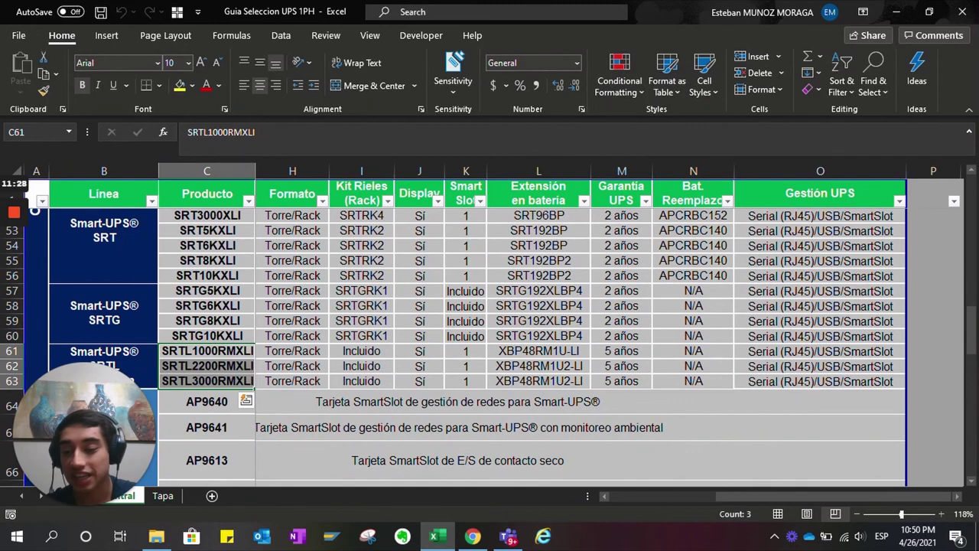
left_click_drag(206, 350, 588, 386)
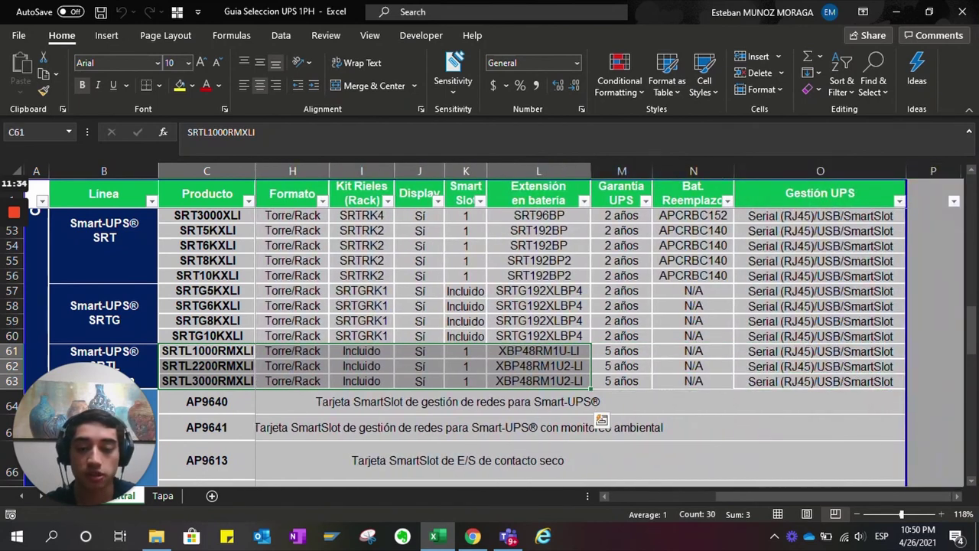
Select the SRTL3000RMXLI product cell and look over the Smart Slot accessories listed below the SRTL models
left_click(191, 381)
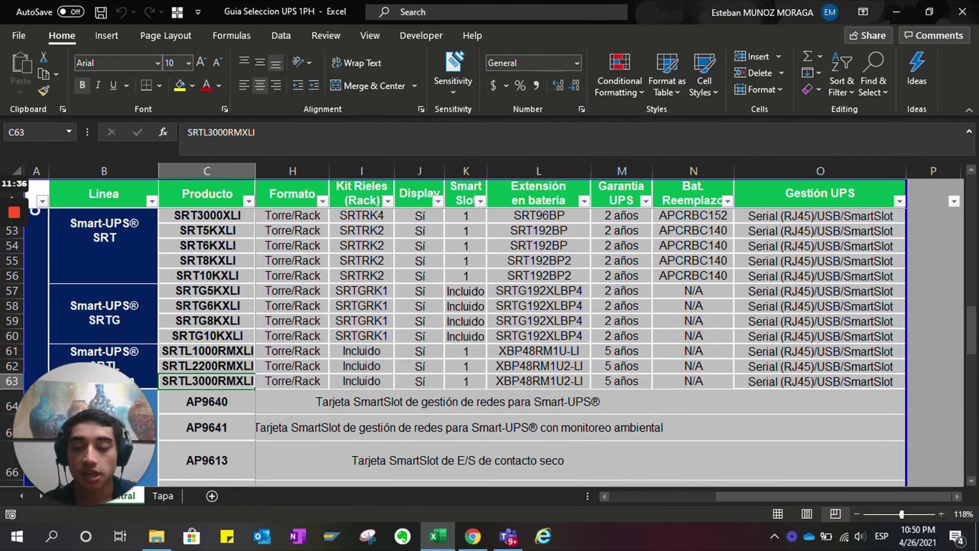
scroll(474, 344, "down", 3)
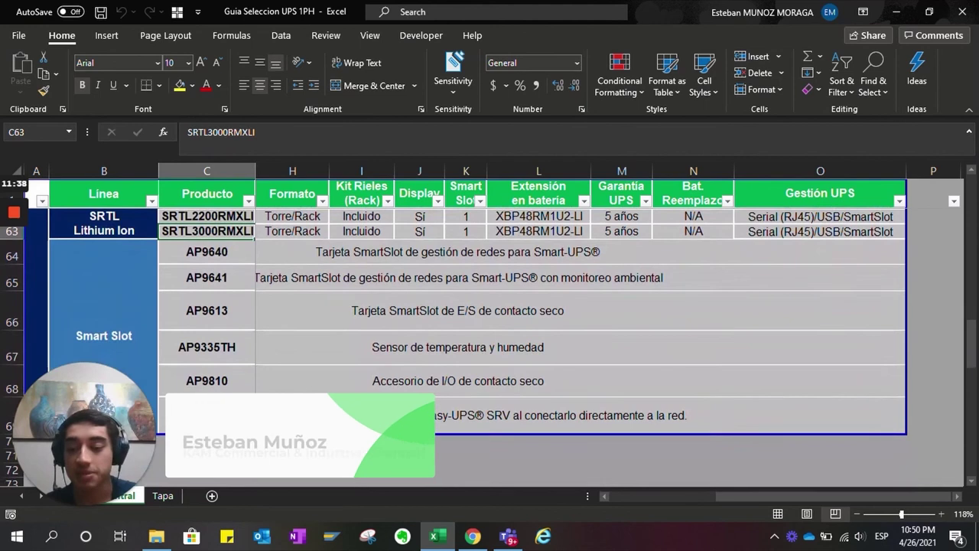
scroll(474, 344, "up", 3)
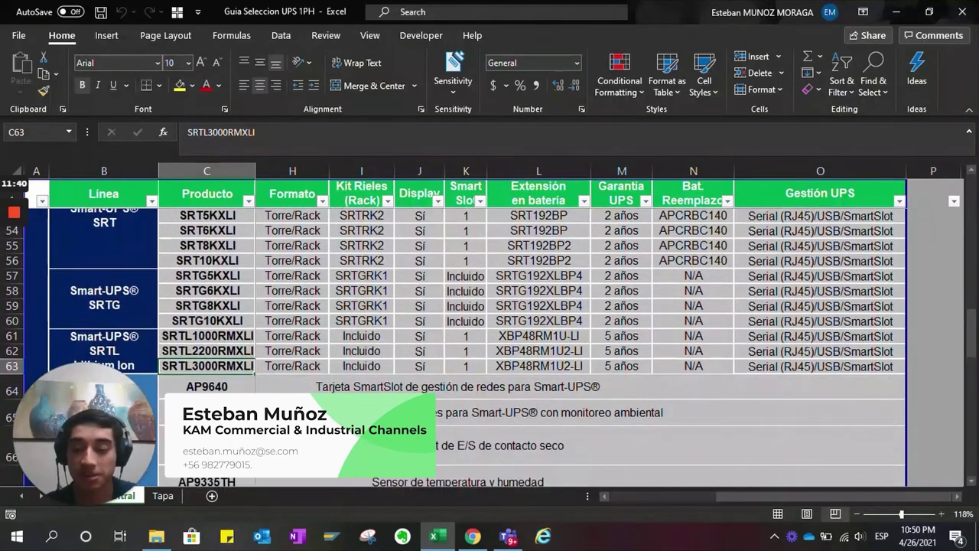